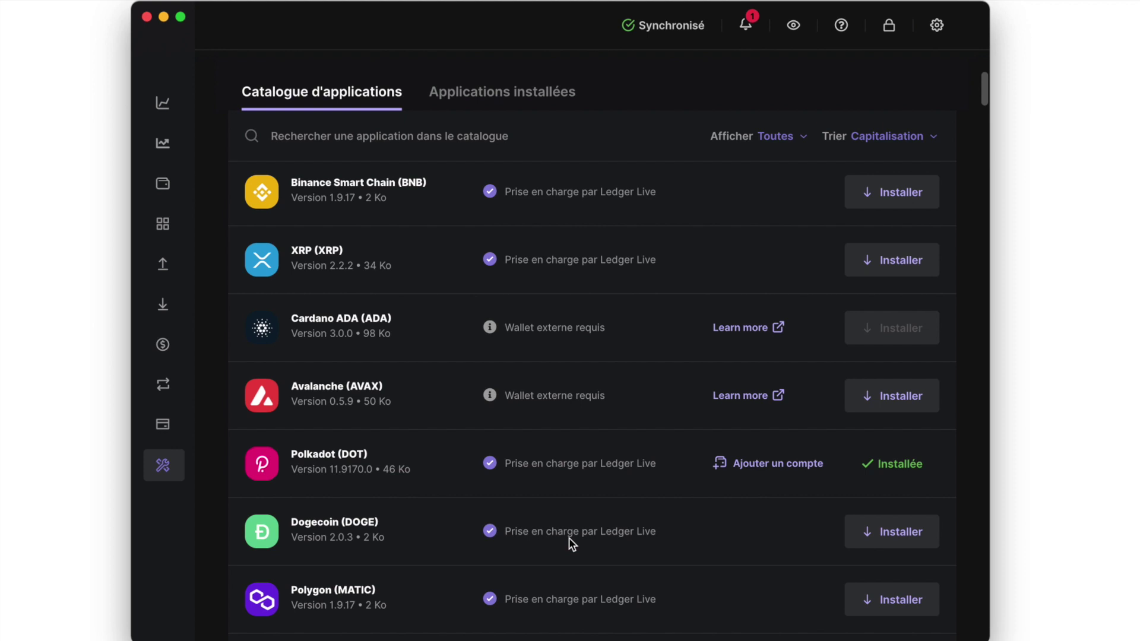
Check which applications are installed on the Ledger Nano S
scroll(598, 525, up, 10)
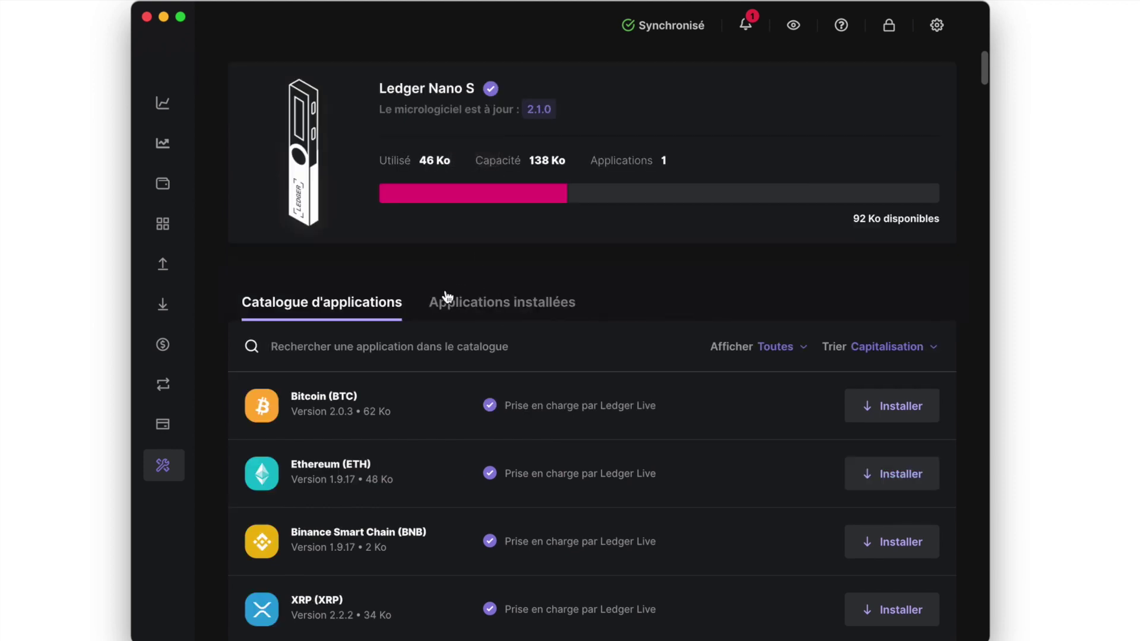
click(502, 302)
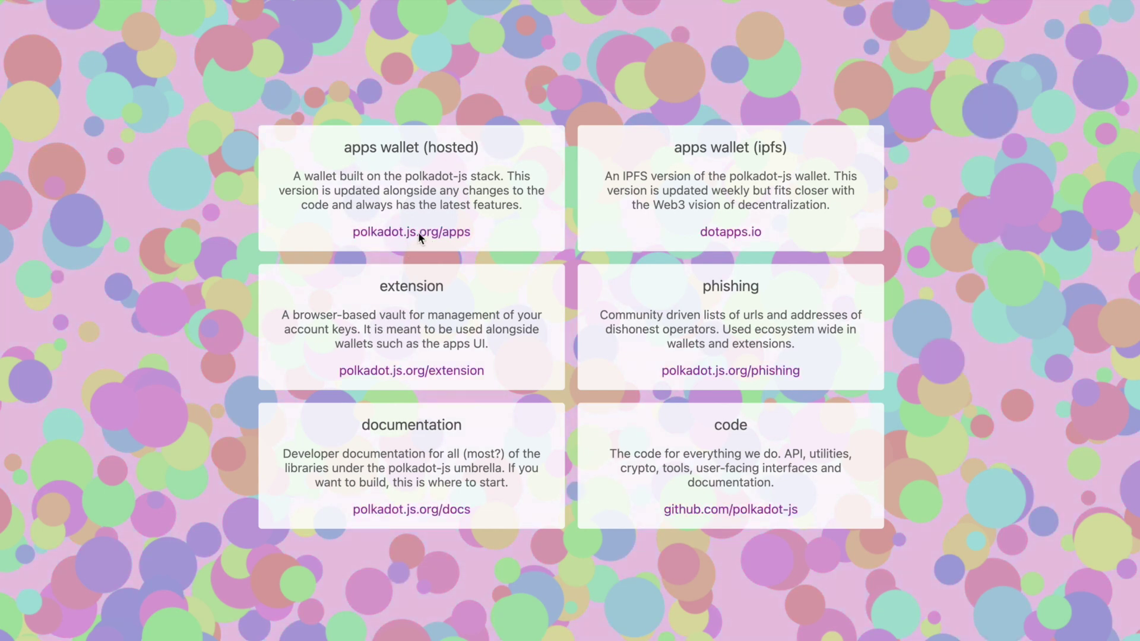
Open the hosted Polkadot.js apps wallet from its website and go to the accounts page
click(418, 232)
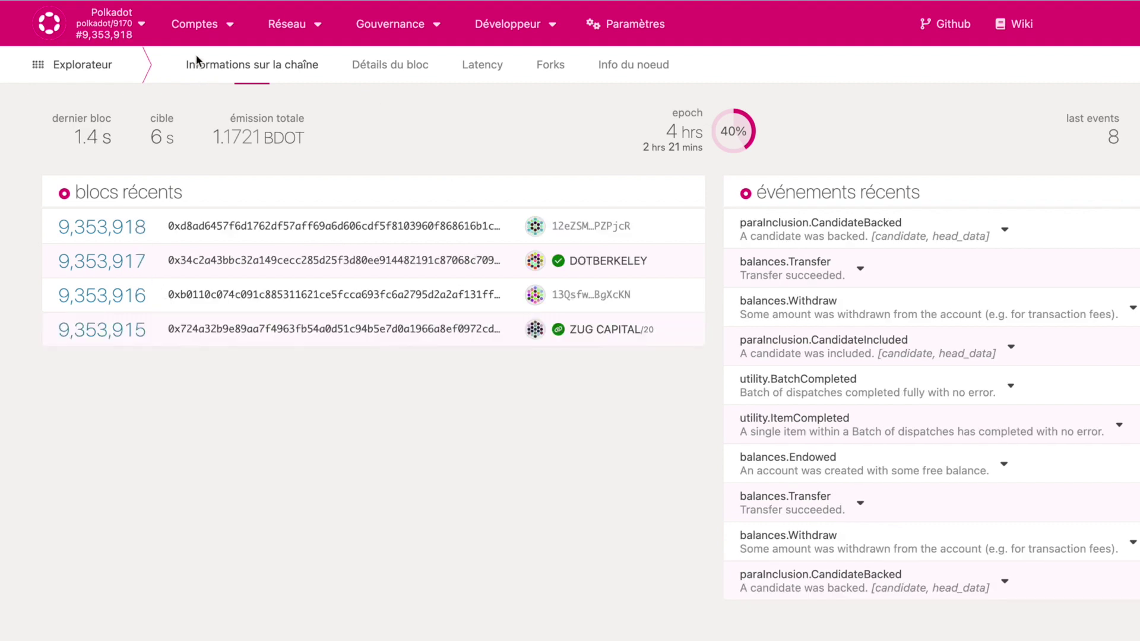
mouse_move(202, 28)
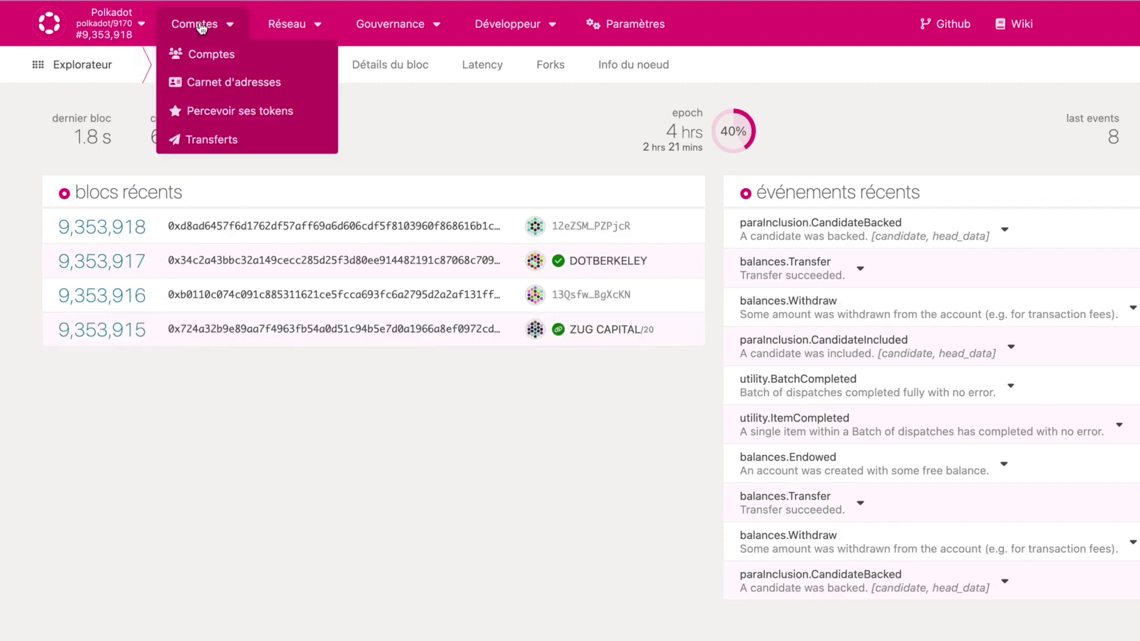
click(221, 62)
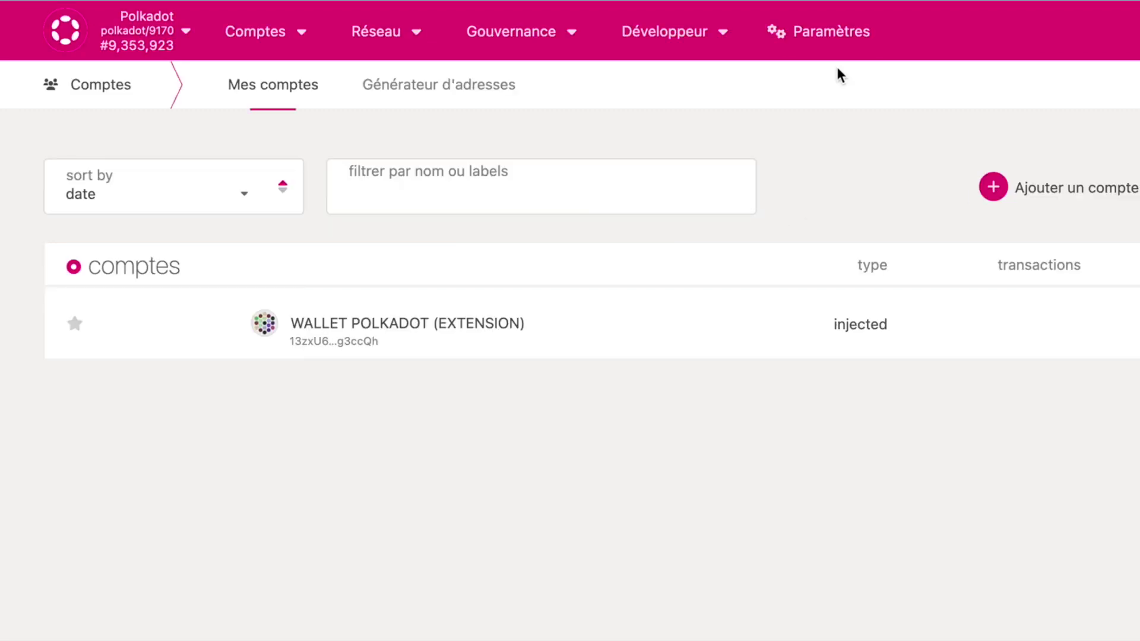
Set hardware connections to "Attach Ledger via WebUSB (Chrome, recommended)" in the wallet settings and save
click(827, 45)
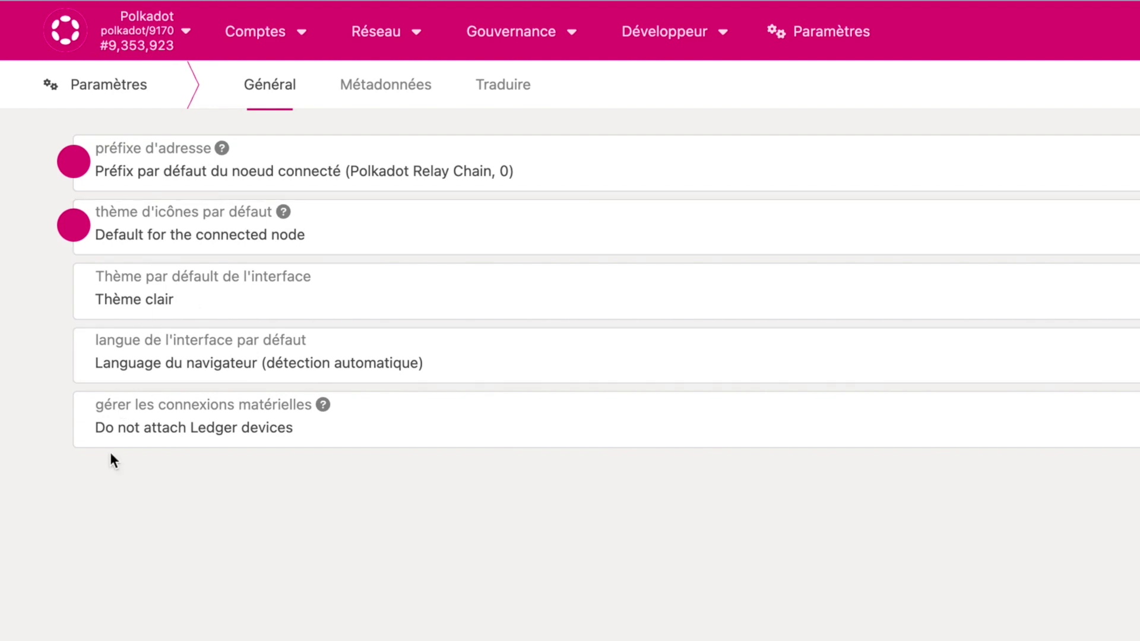
click(380, 428)
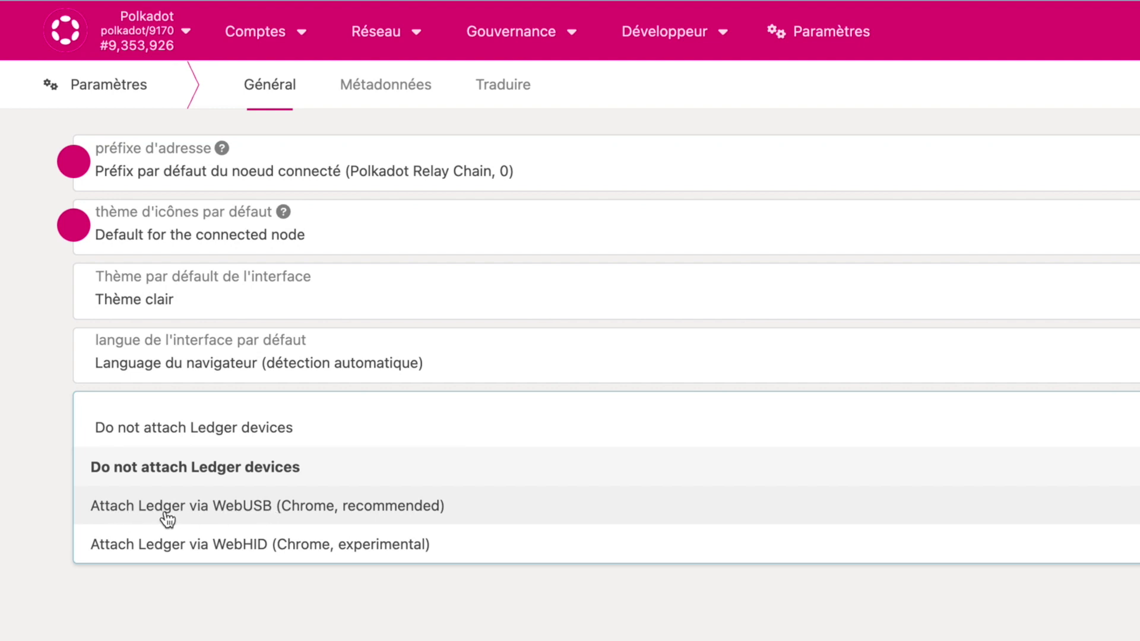
click(415, 521)
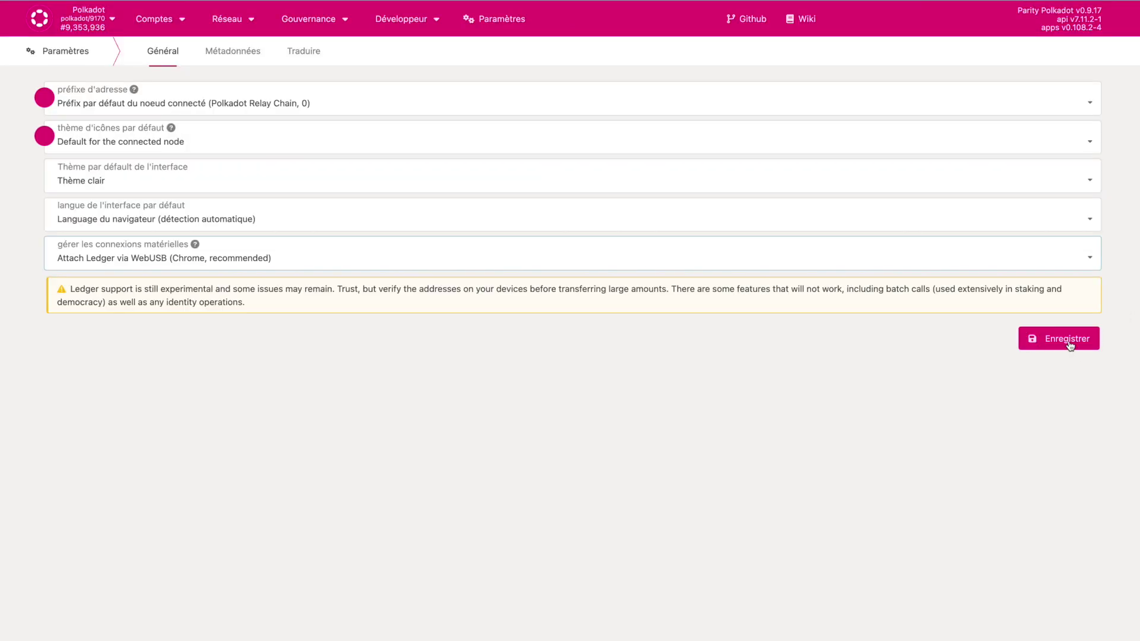
click(1069, 340)
Add a Ledger account named LEDGER to the accounts list, with account type 0 and address index 0
mouse_move(143, 22)
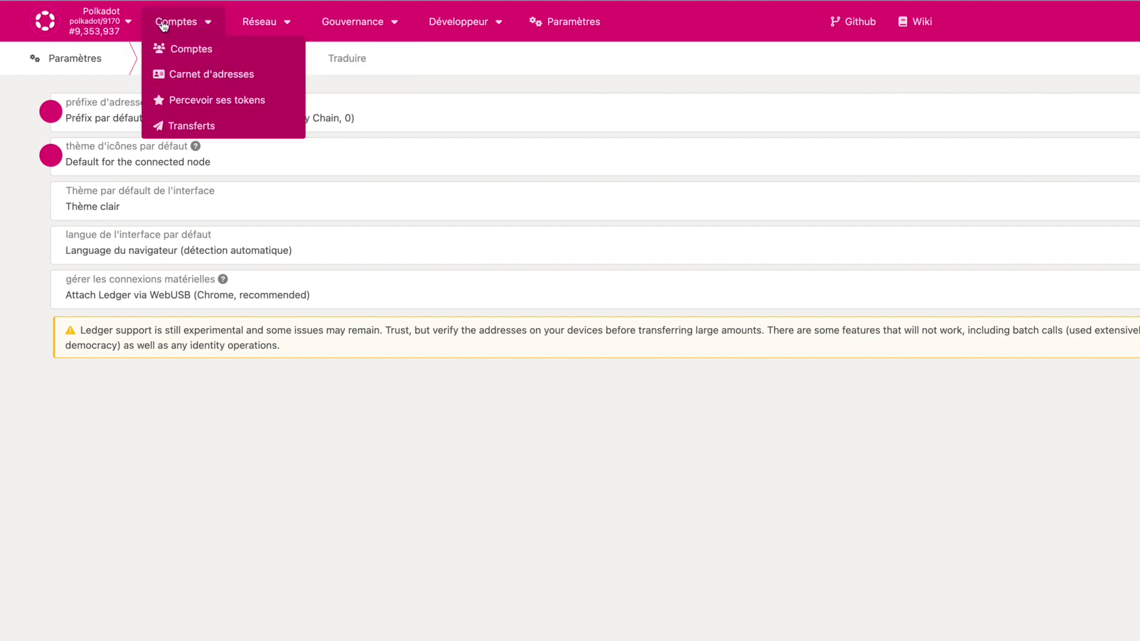
click(207, 52)
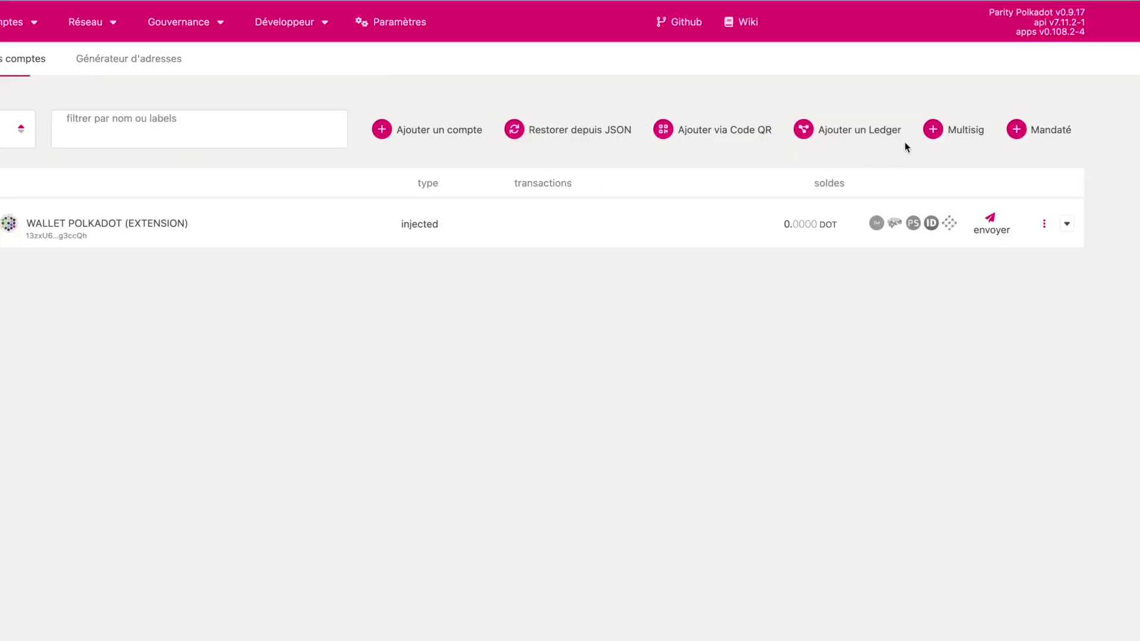
click(865, 132)
text(LEDGER)
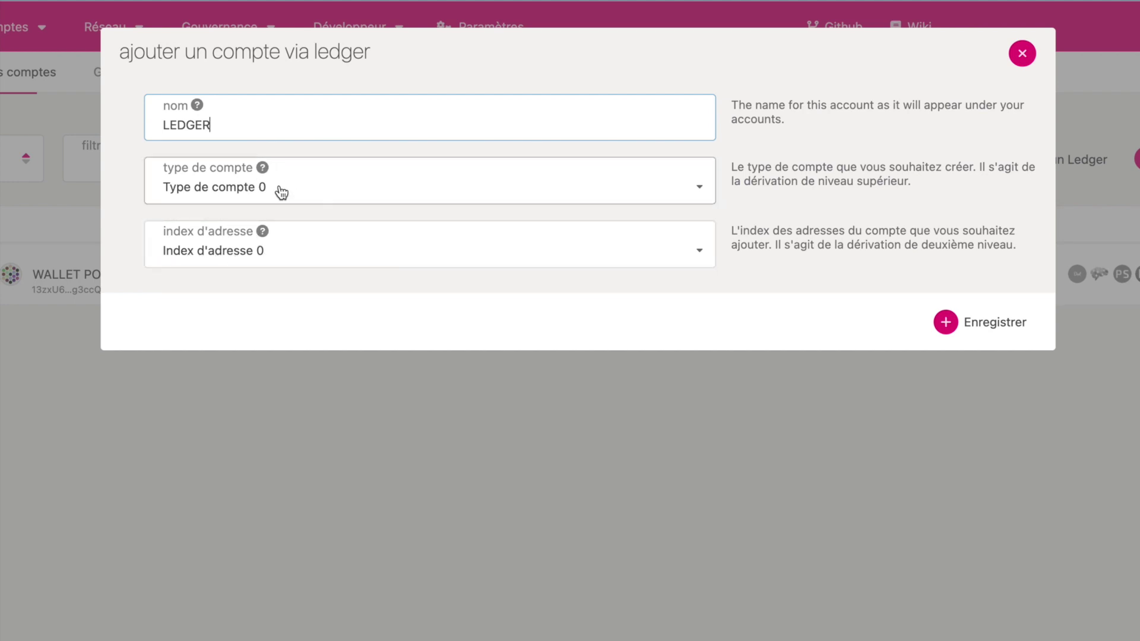
click(986, 327)
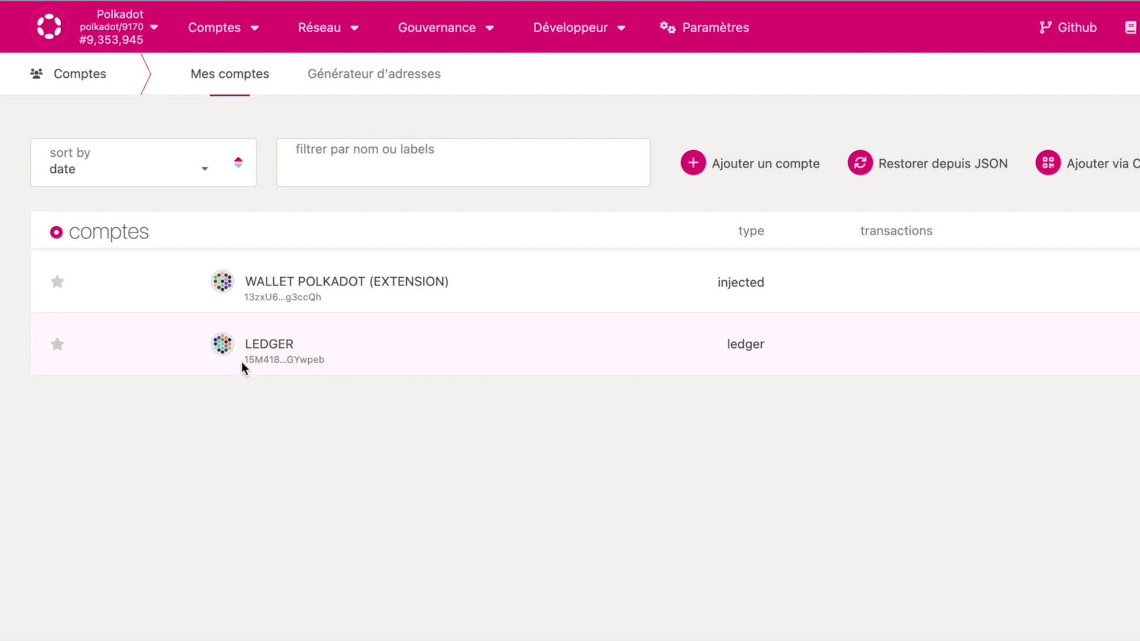
Copy the LEDGER account's address and paste it as the wallet address in the exchange's DOT withdrawal form
drag(247, 360, 326, 356)
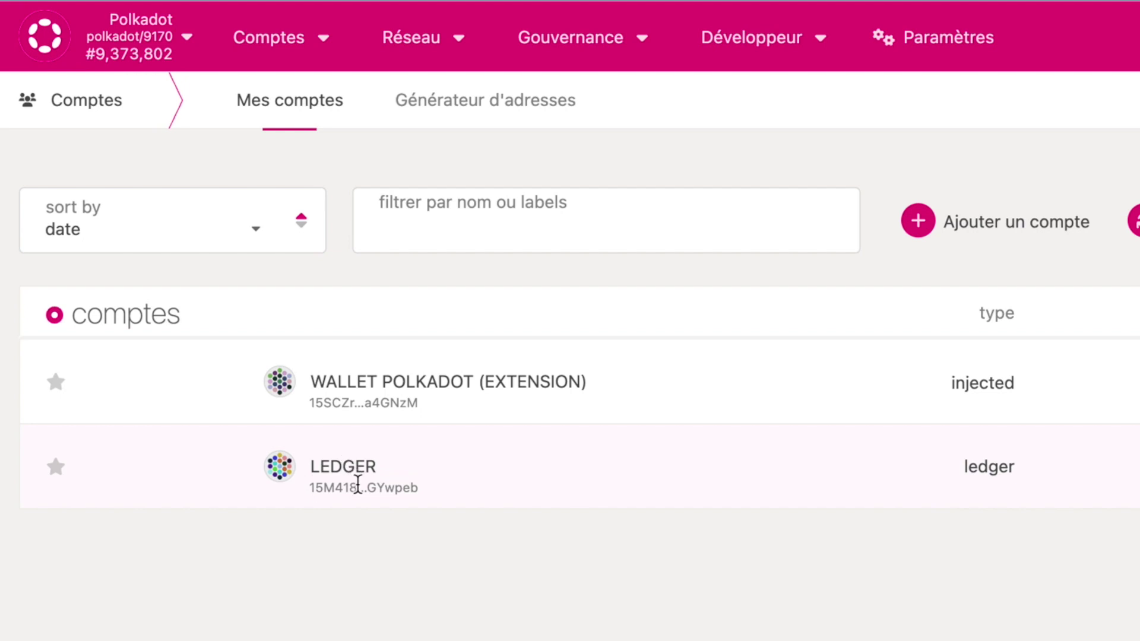
drag(280, 469, 277, 468)
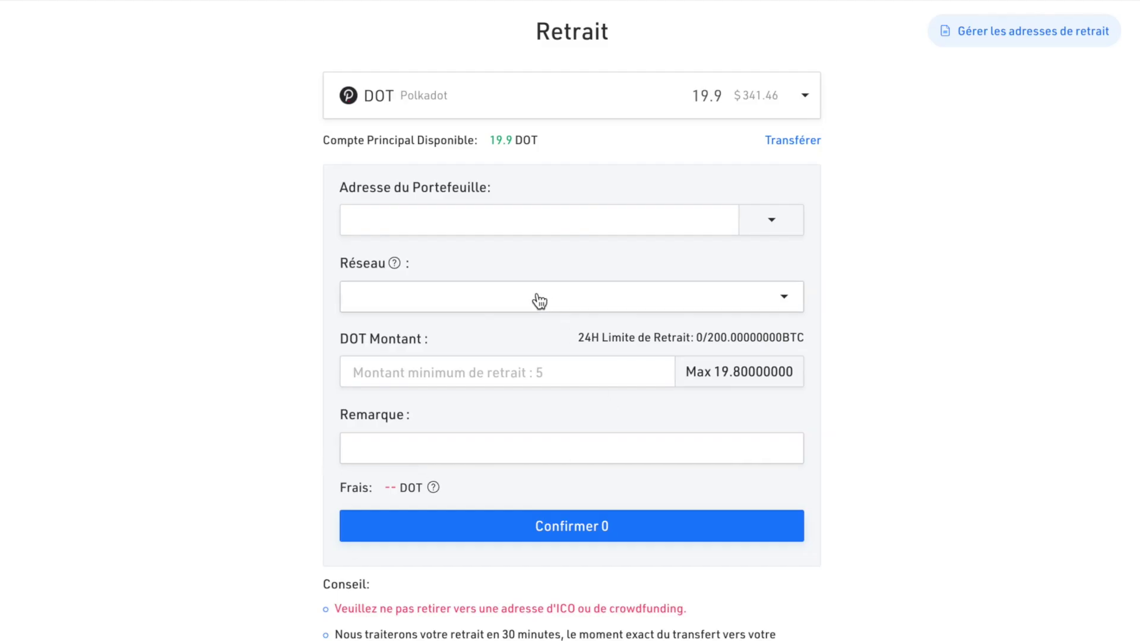
click(426, 220)
right_click(425, 220)
click(496, 355)
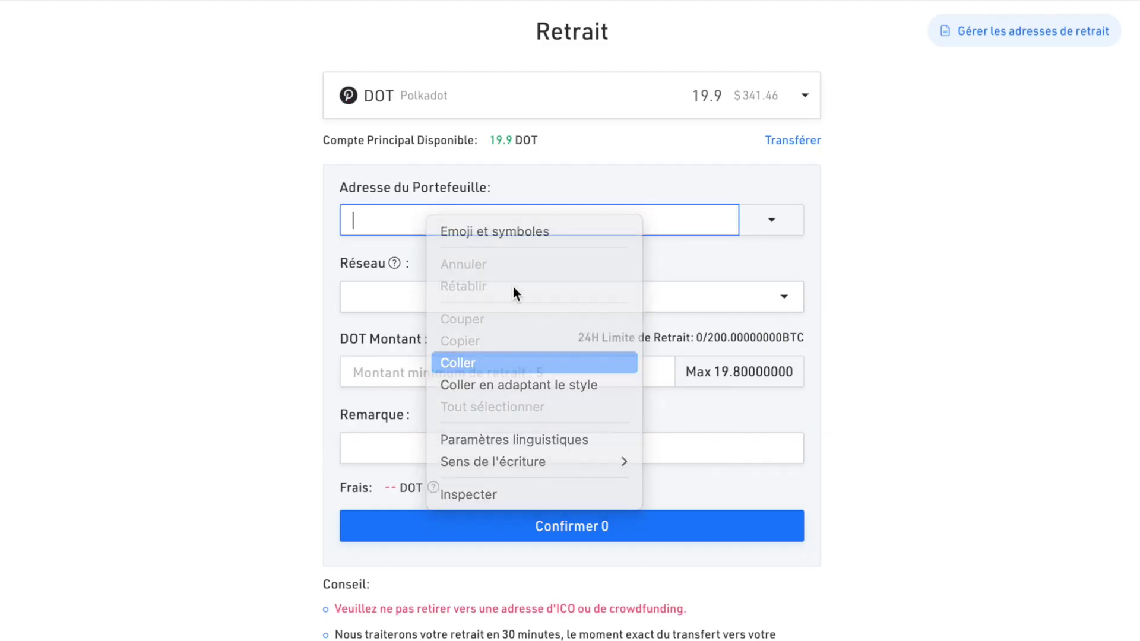
click(493, 223)
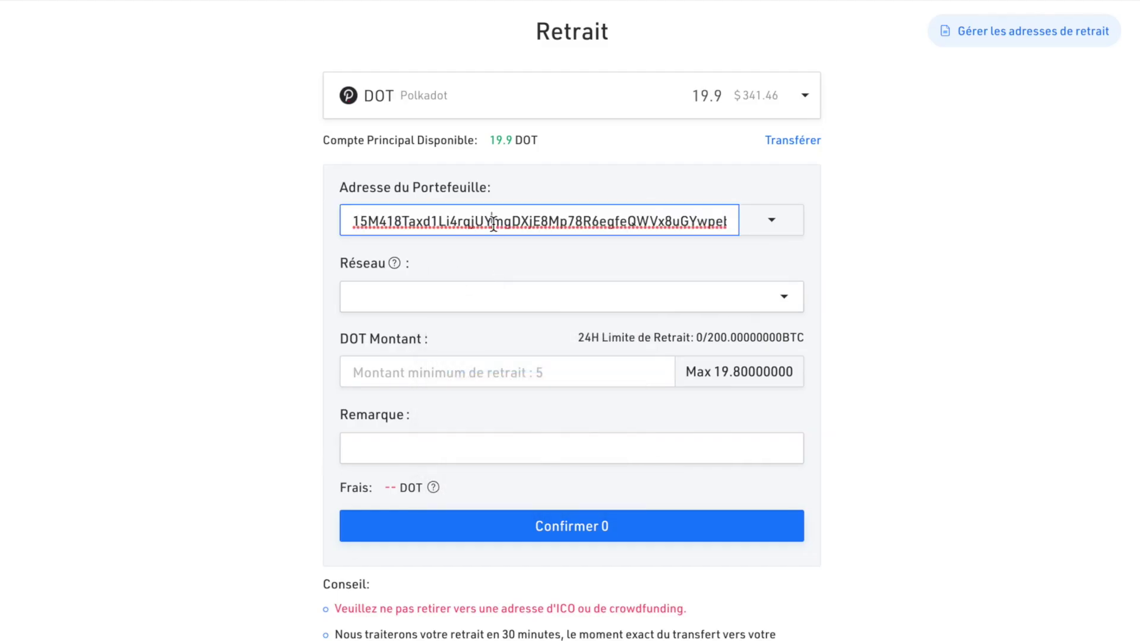
Choose the DOT Polkadot network, set the withdrawal amount to 5 DOT and confirm the withdrawal
click(517, 302)
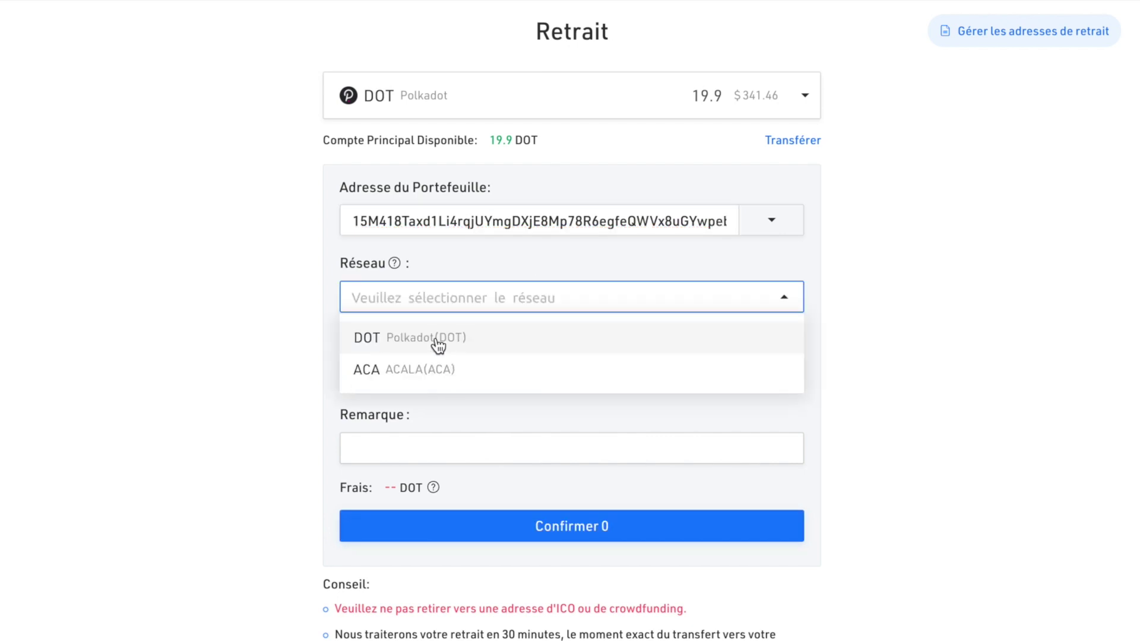
click(438, 338)
click(515, 443)
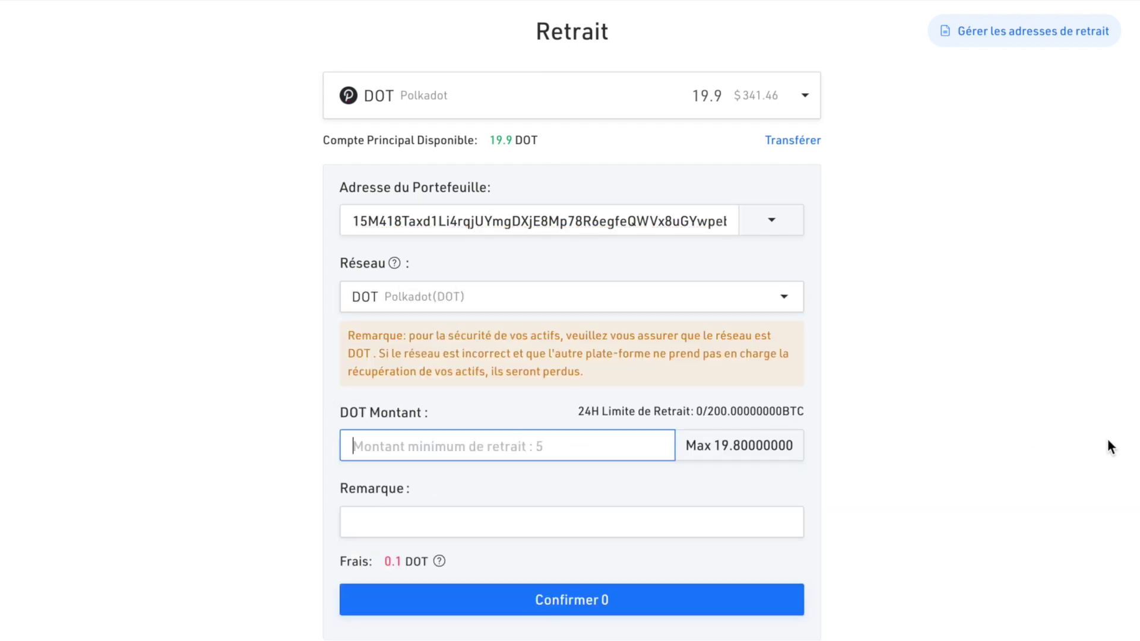
text(5)
click(704, 504)
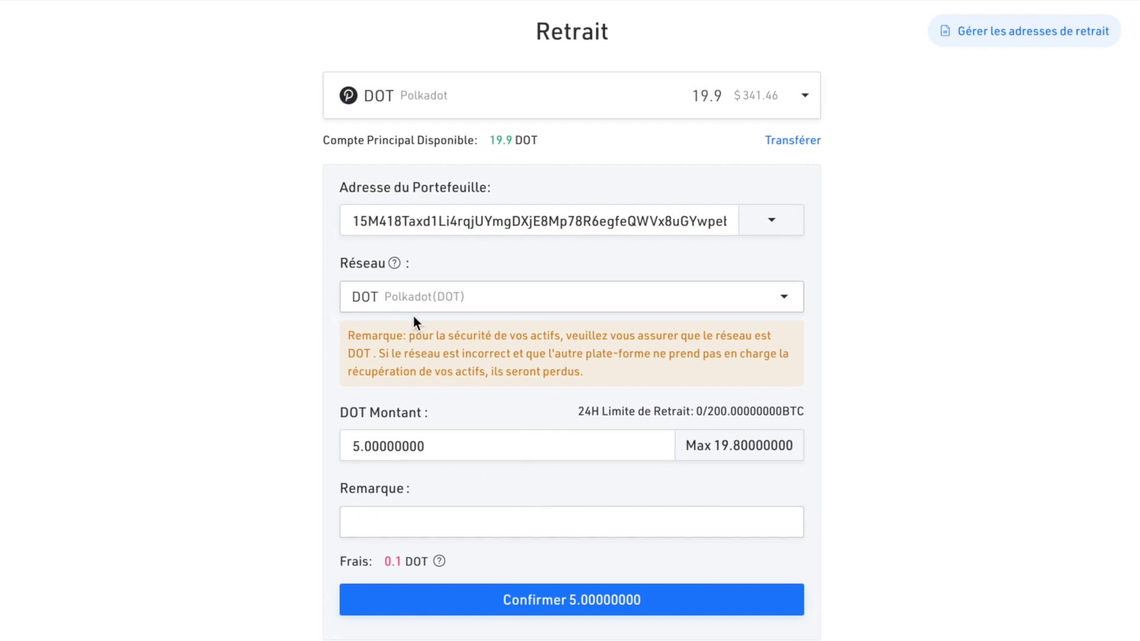
click(574, 611)
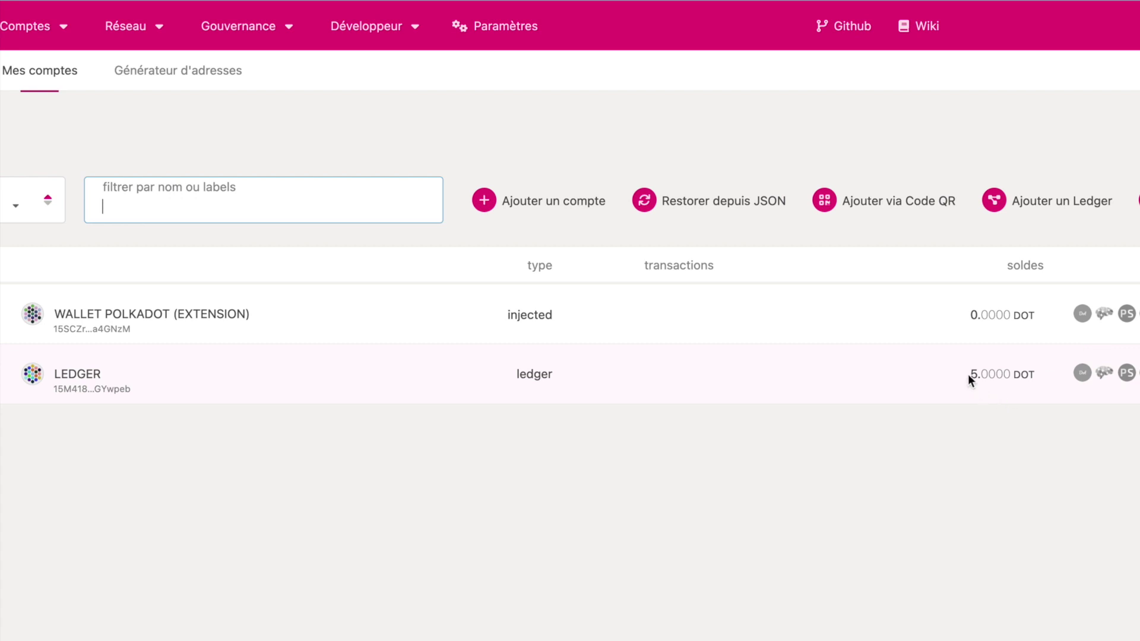
Check the LEDGER account's balance in the Polkadot.js wallet and review the recipient choices for sending funds from it
drag(971, 374, 1035, 374)
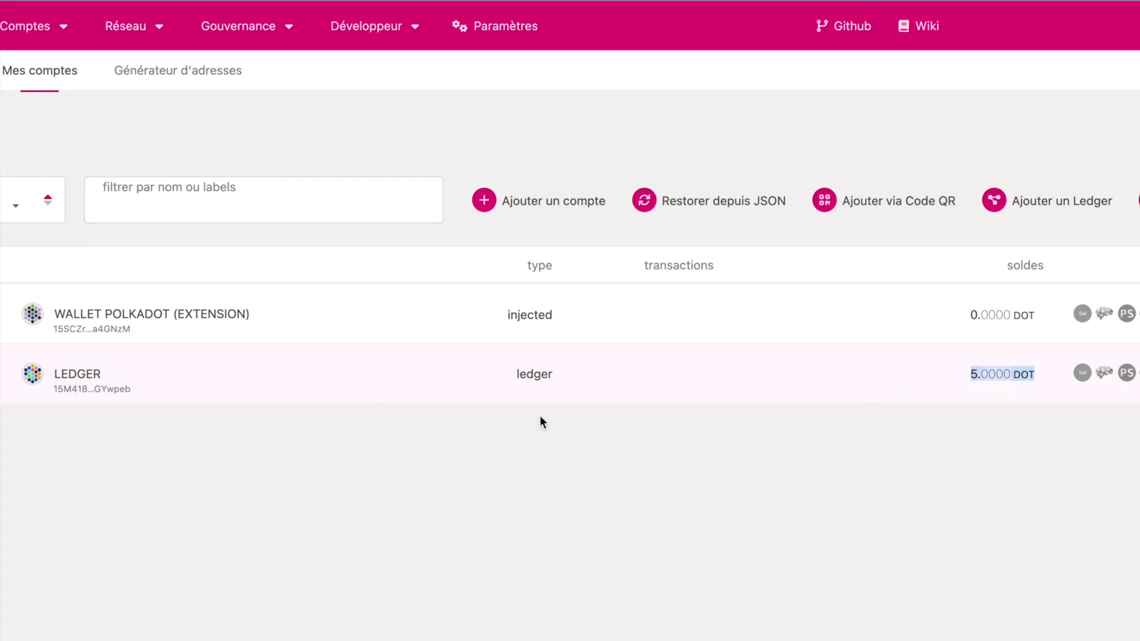
click(89, 379)
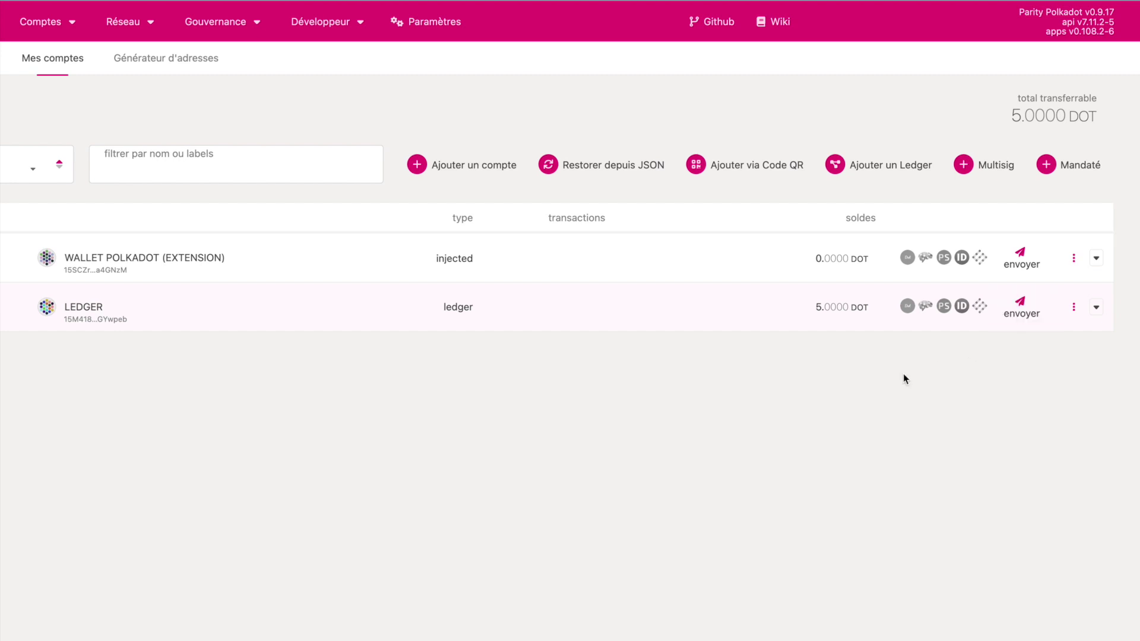
click(1019, 308)
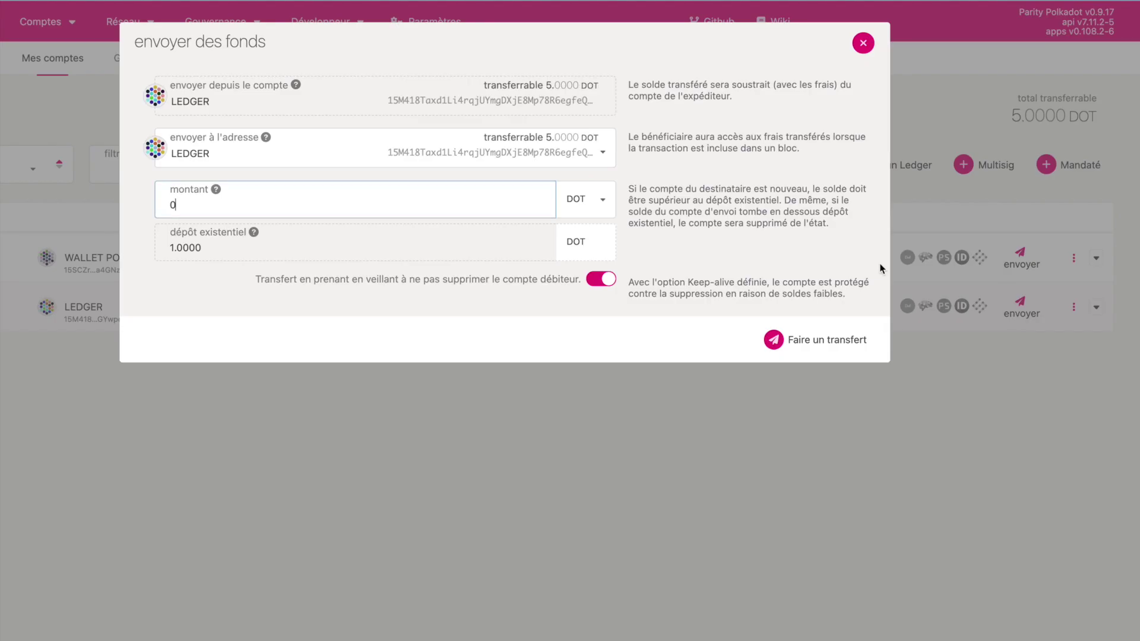
click(369, 153)
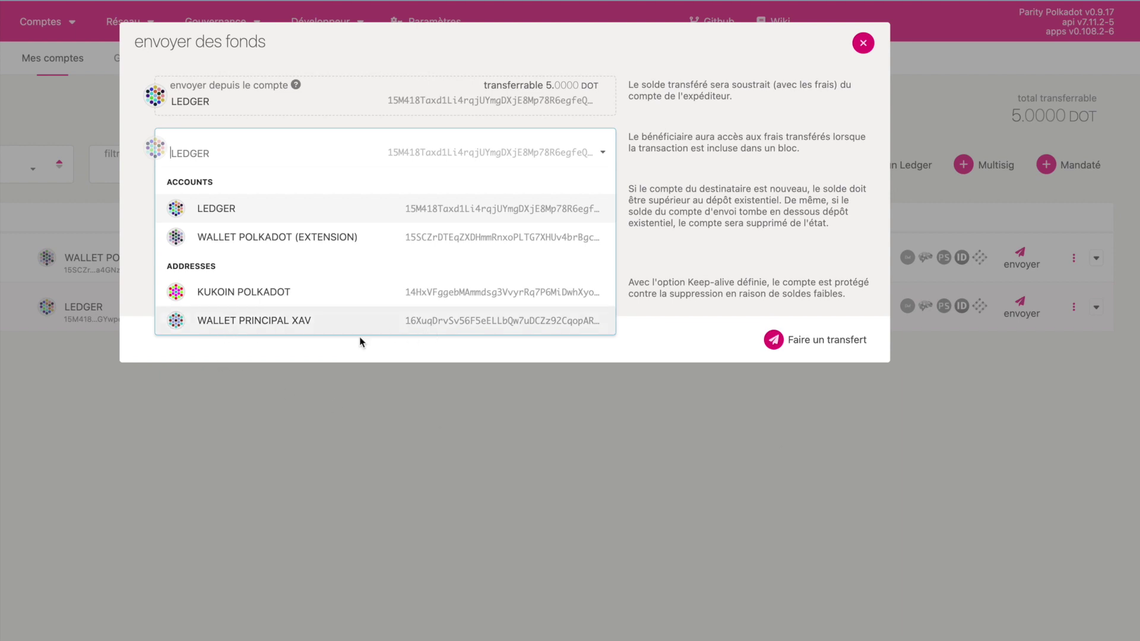
click(542, 499)
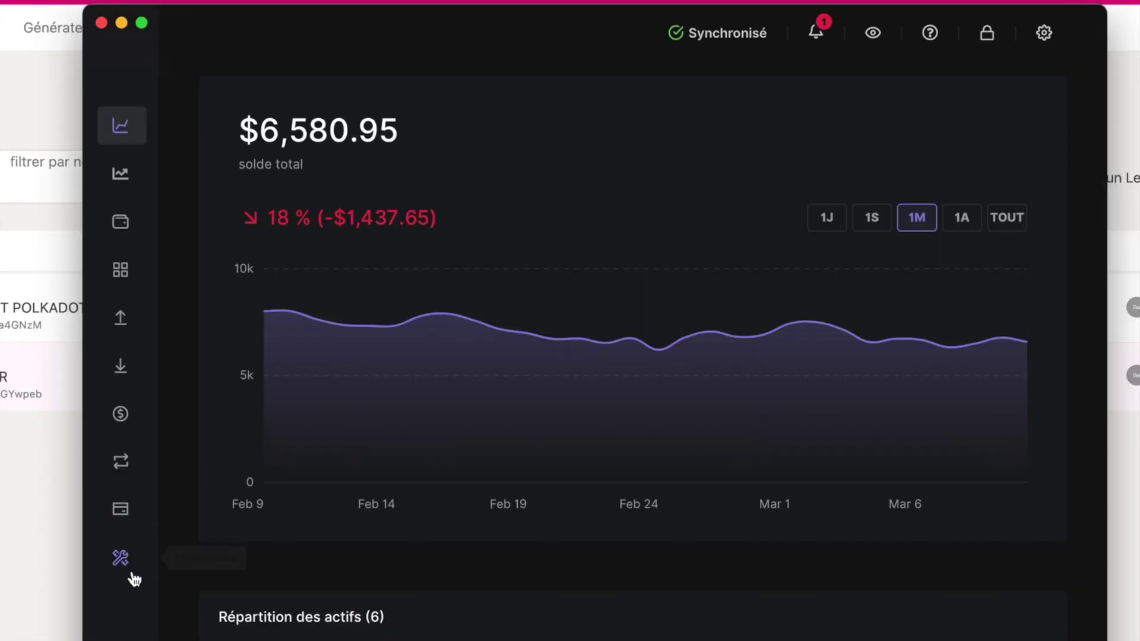
Switch to Ledger Live and inspect the storage use and installed applications of the Ledger Nano S
click(121, 561)
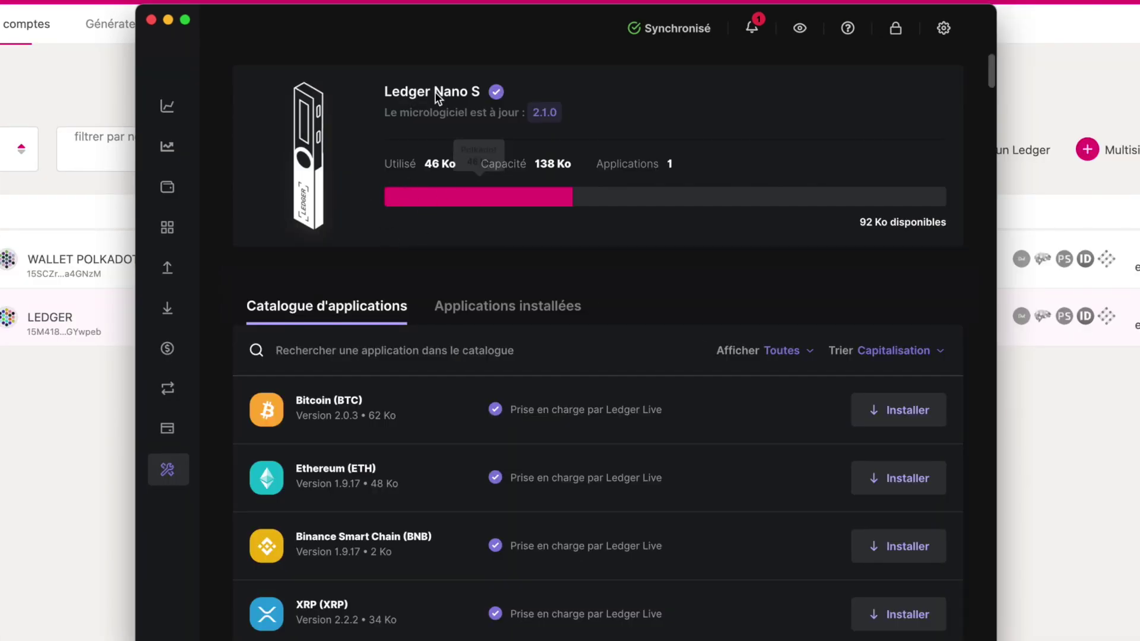
mouse_move(403, 184)
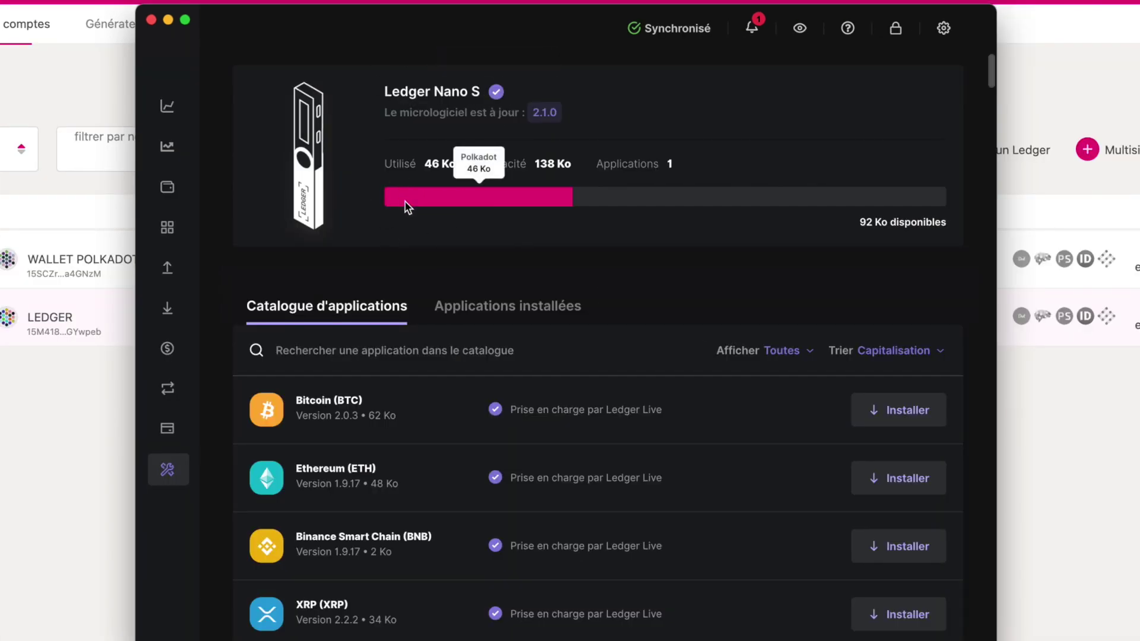
click(508, 315)
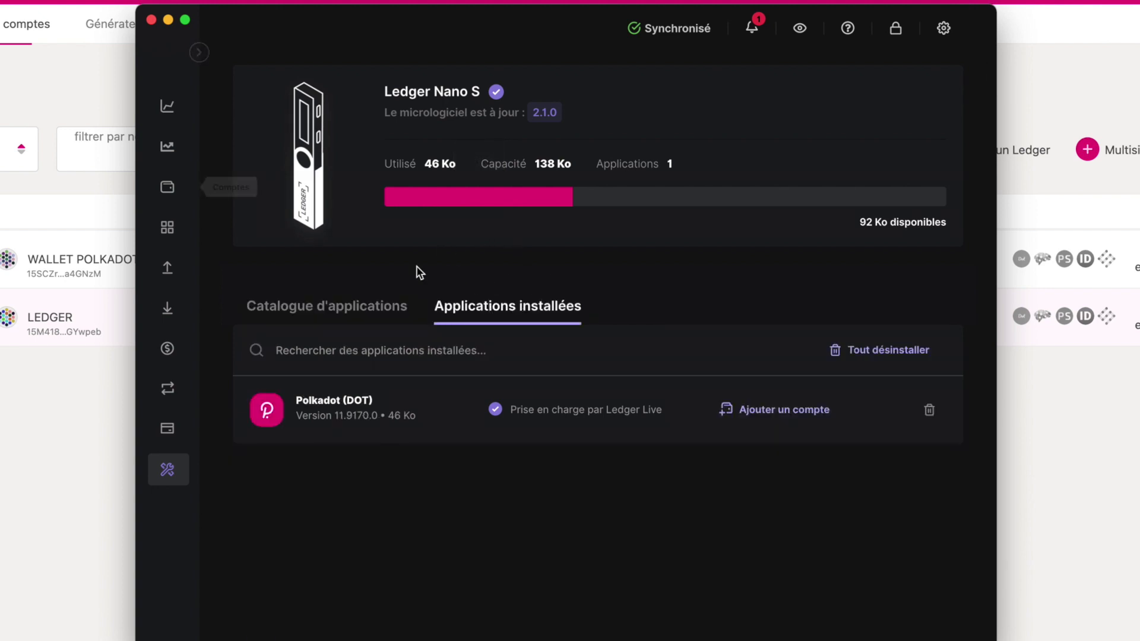
Add the existing Polkadot 1 account to Ledger Live from the installed Polkadot application
click(788, 420)
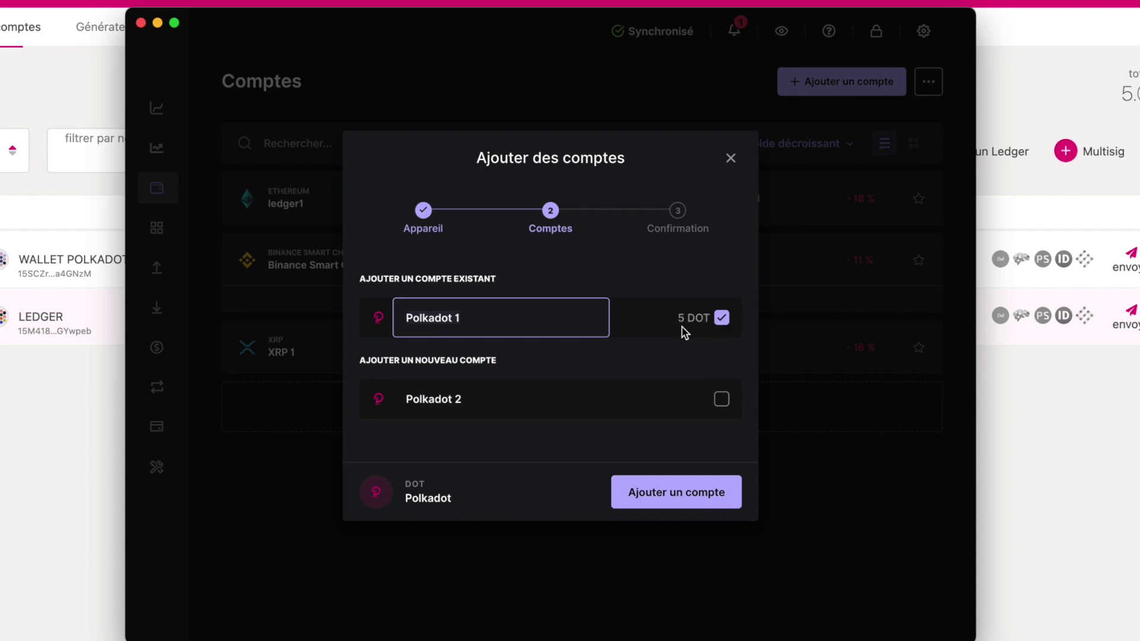
click(721, 319)
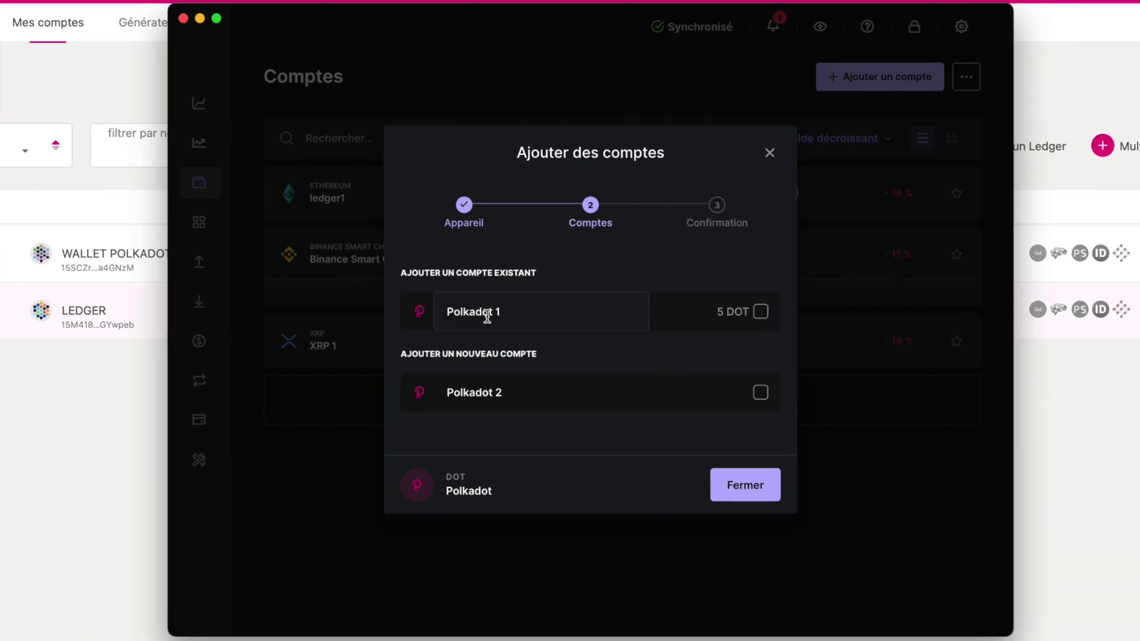
click(760, 313)
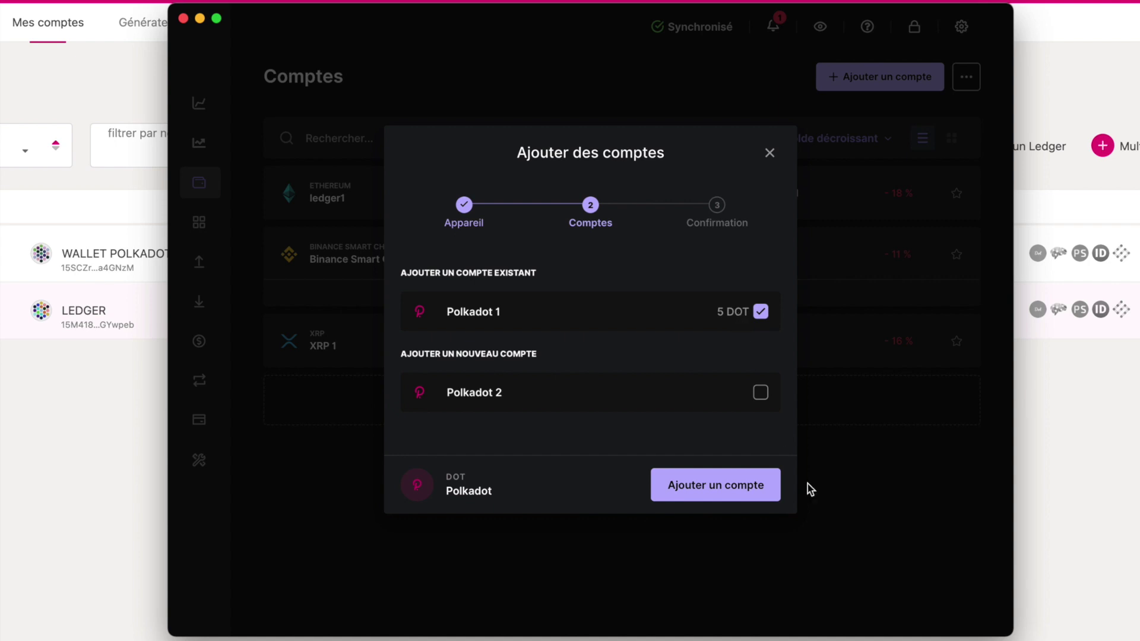
click(725, 500)
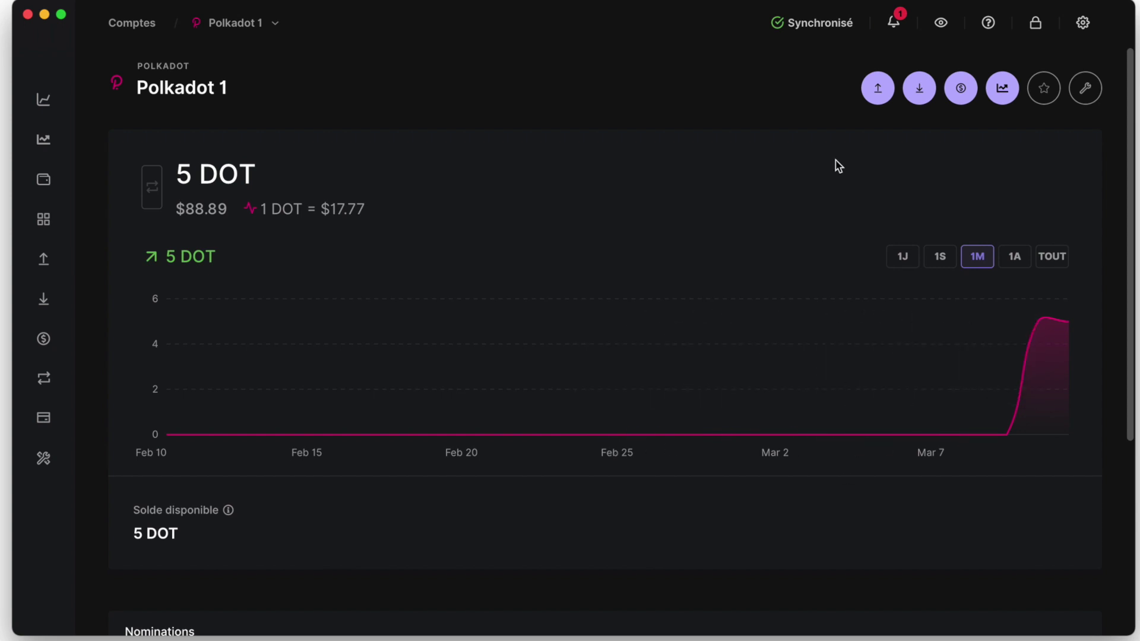
Review the send, receive and buy options of the Polkadot 1 account without making a transaction
click(877, 87)
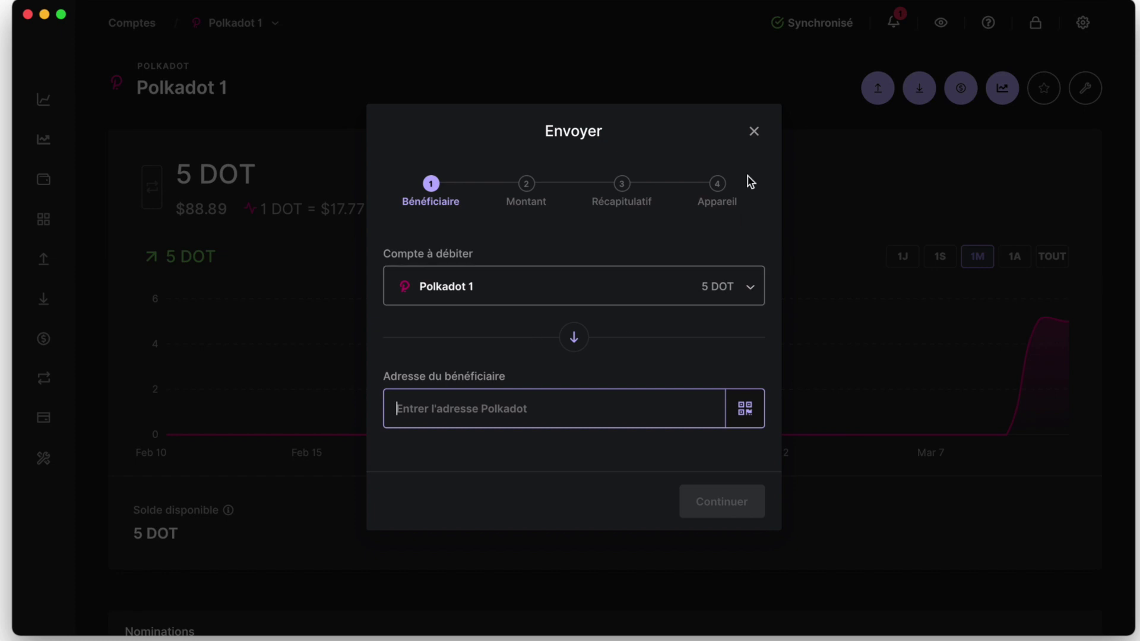
click(754, 132)
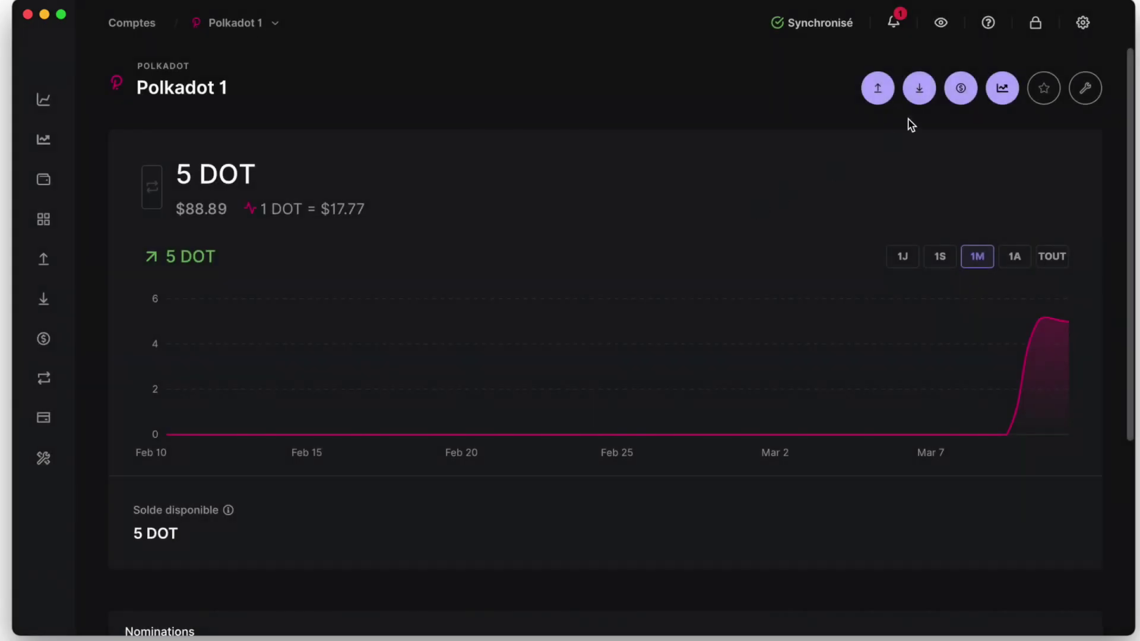
click(918, 90)
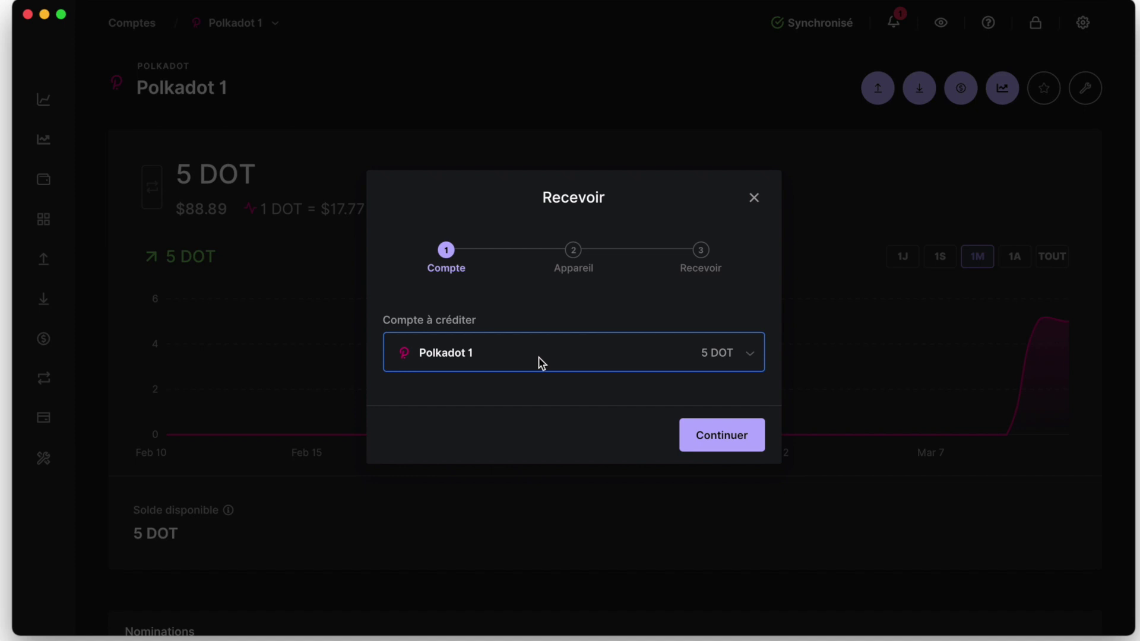
key(Escape)
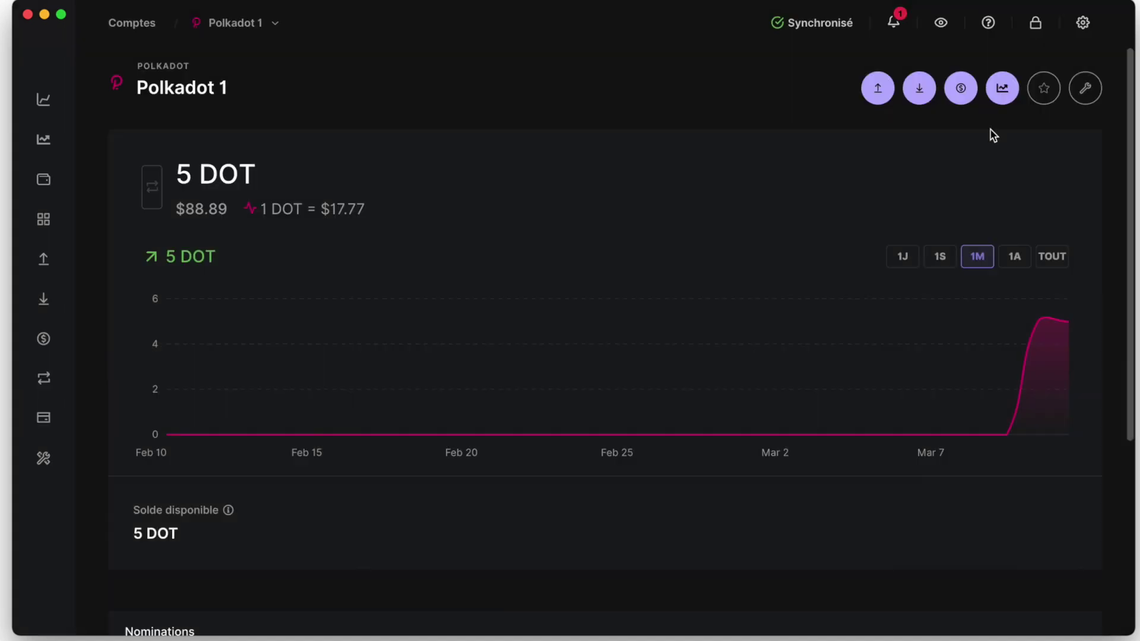
click(960, 94)
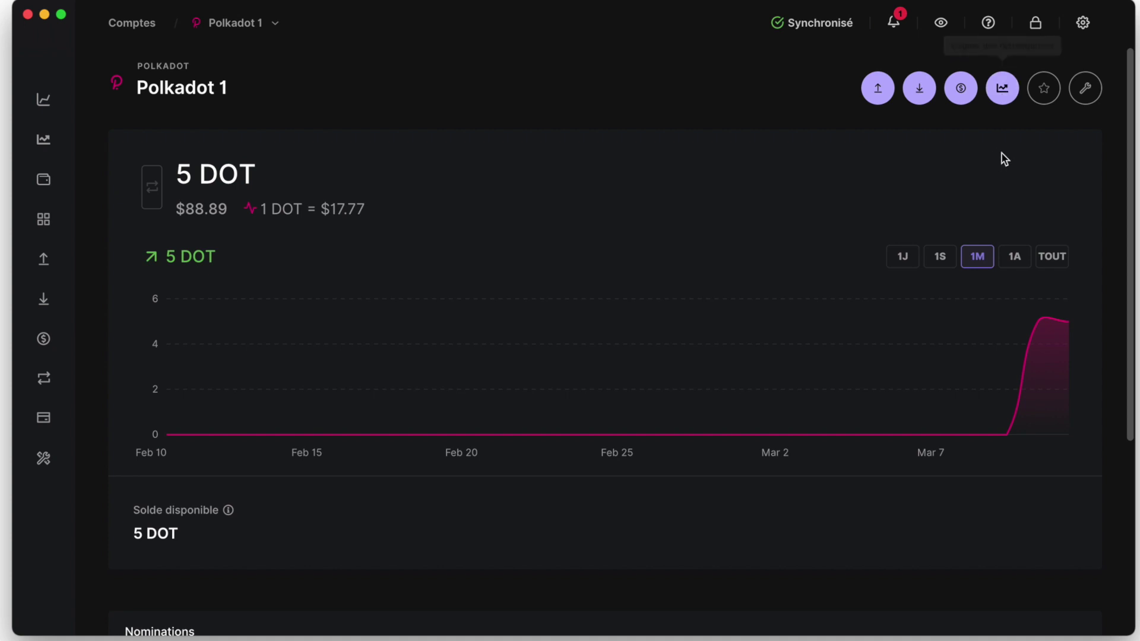
Open the asset bonding form for Polkadot 1 and try 1 DOT and 5 DOT as the amount to bond
click(1005, 95)
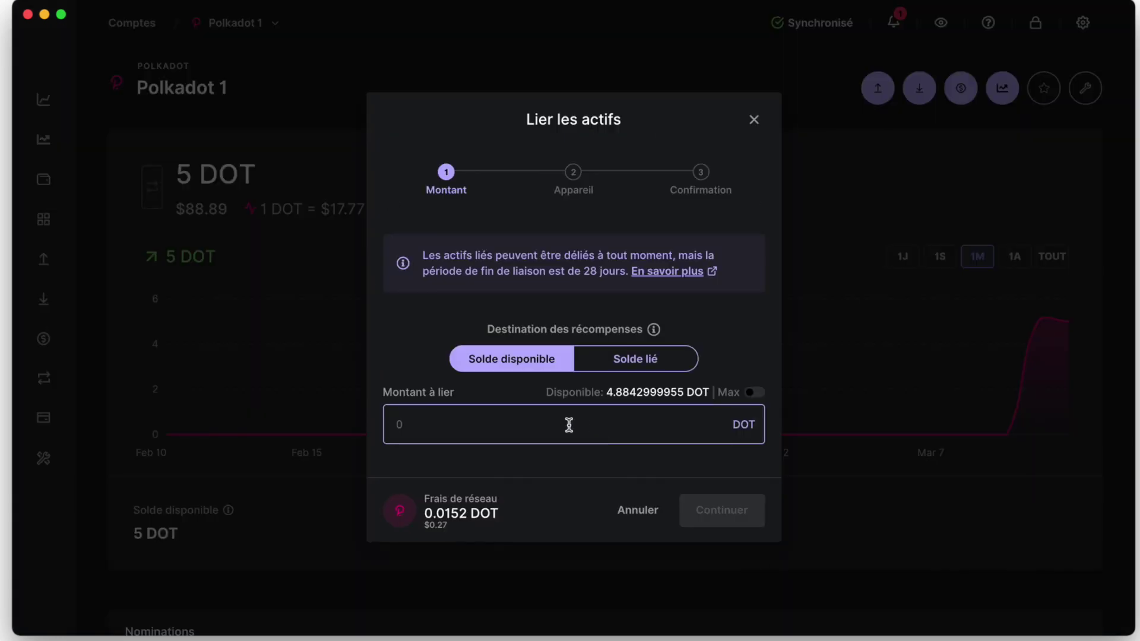
text(1)
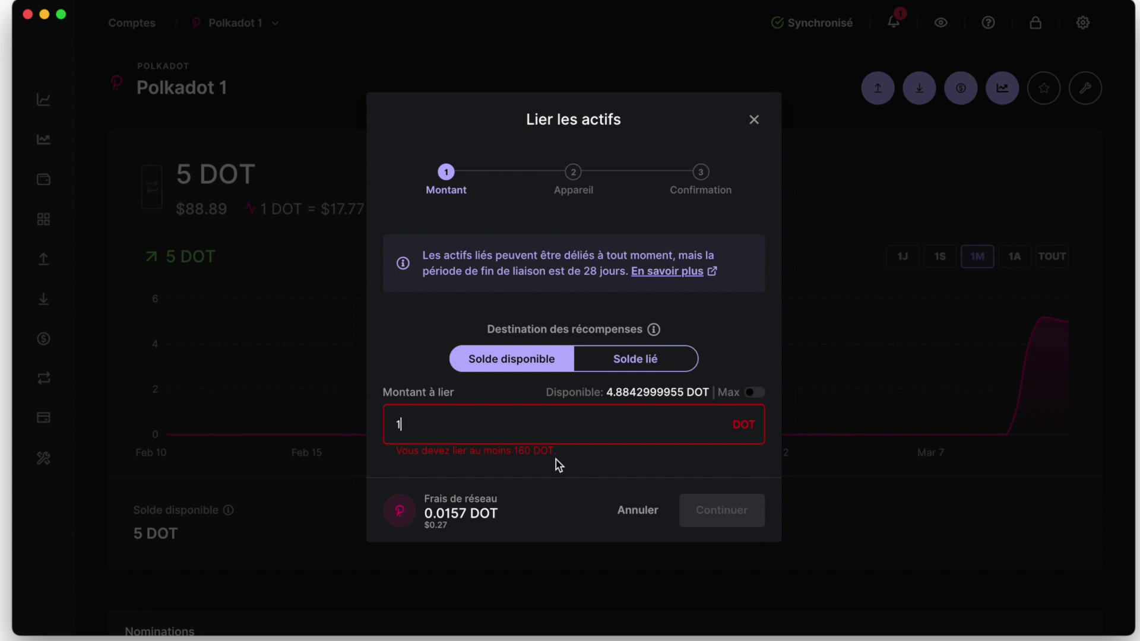
key(BackSpace)
text(5)
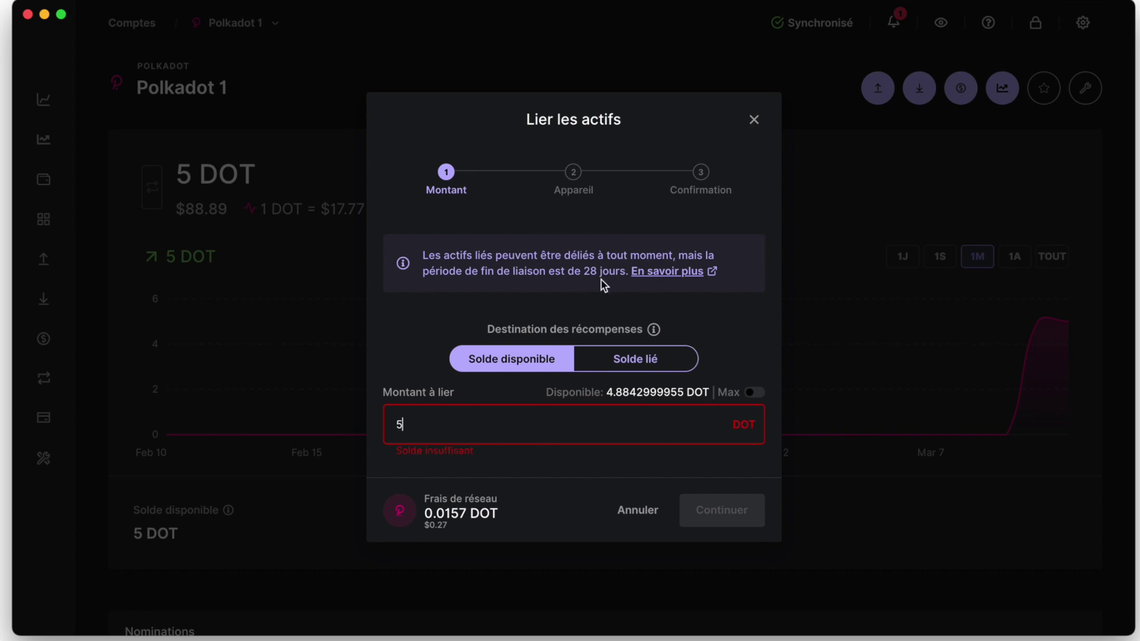